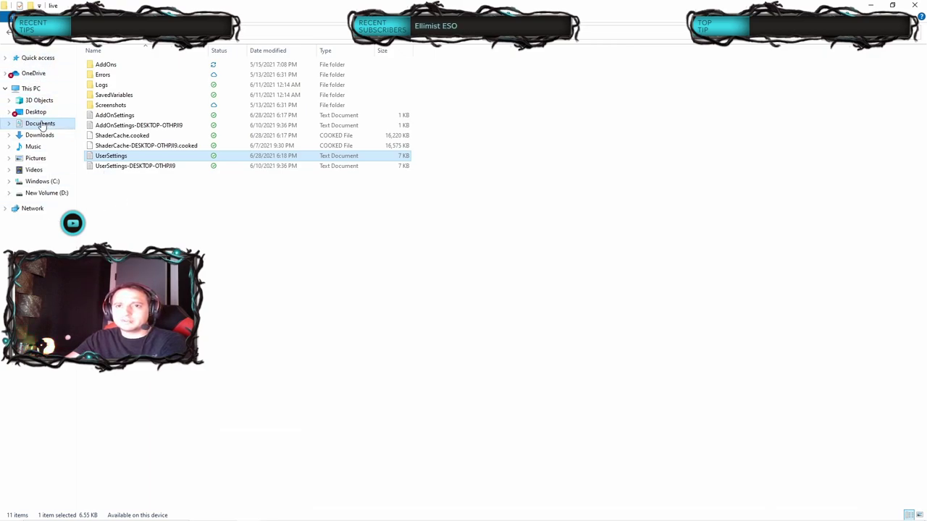
# Browse from Documents into Elder Scrolls Online > live to reach the UserSettings file
pyautogui.click(41, 124)
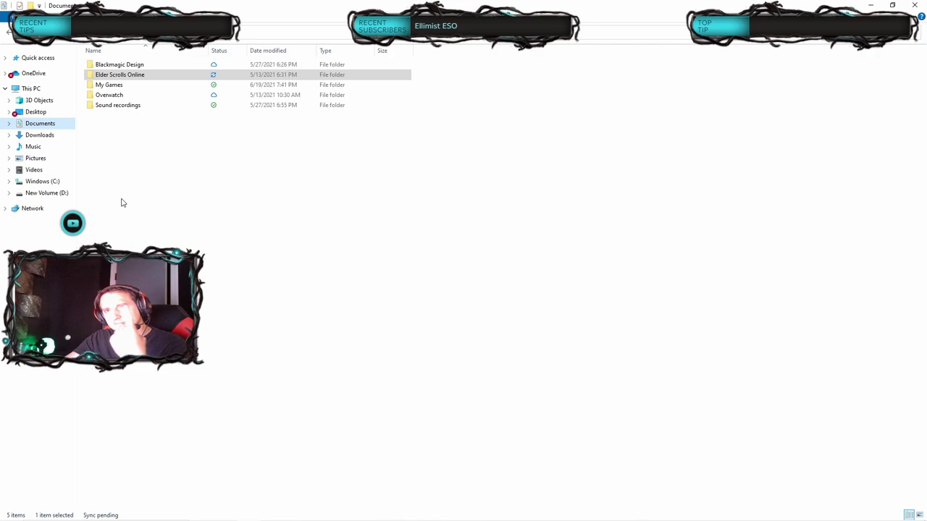
pyautogui.doubleClick(115, 75)
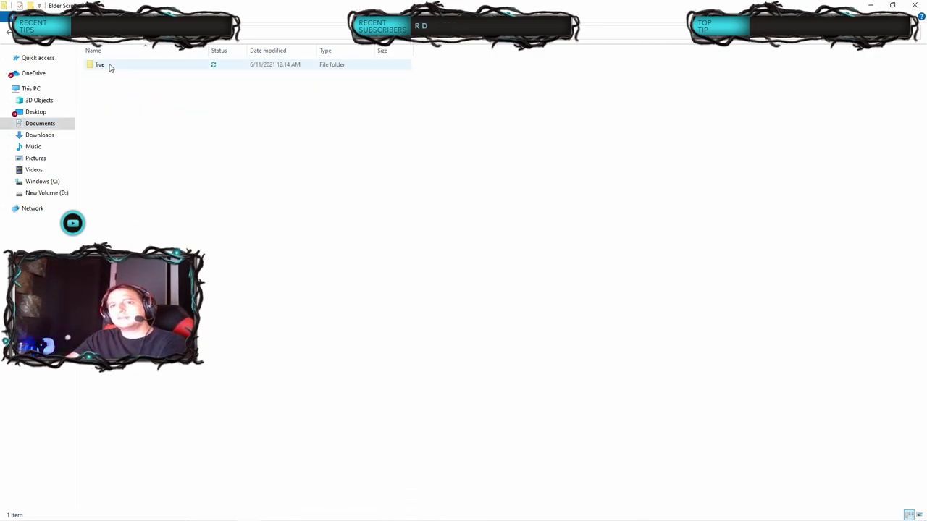
pyautogui.doubleClick(111, 67)
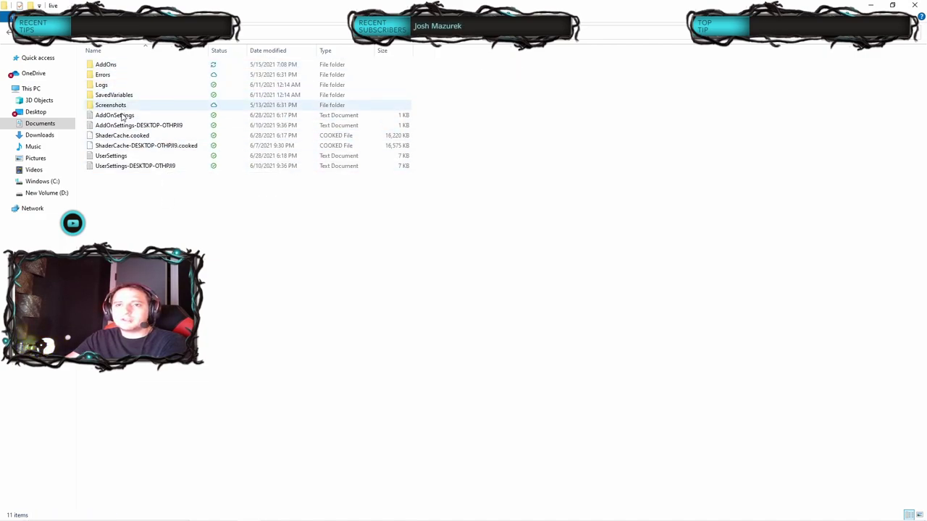
pyautogui.doubleClick(121, 157)
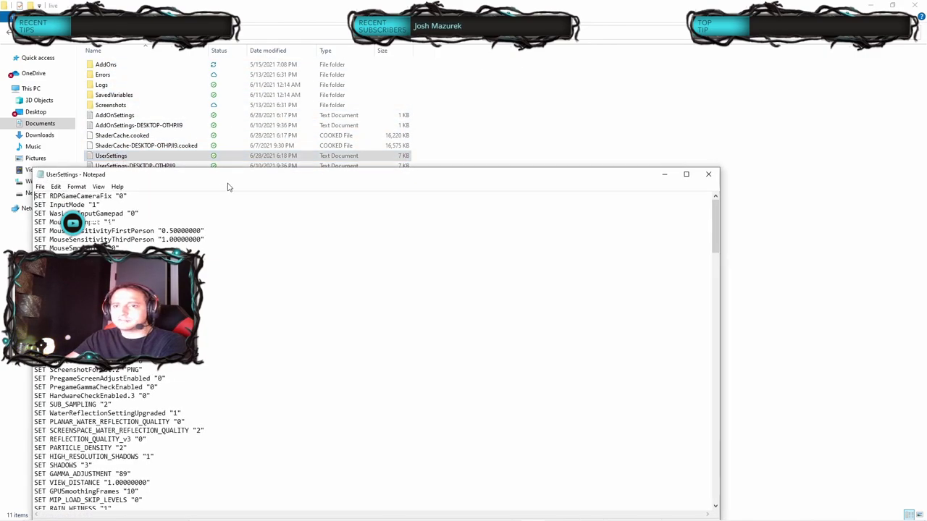
pyautogui.moveTo(246, 181); pyautogui.dragTo(329, 103)
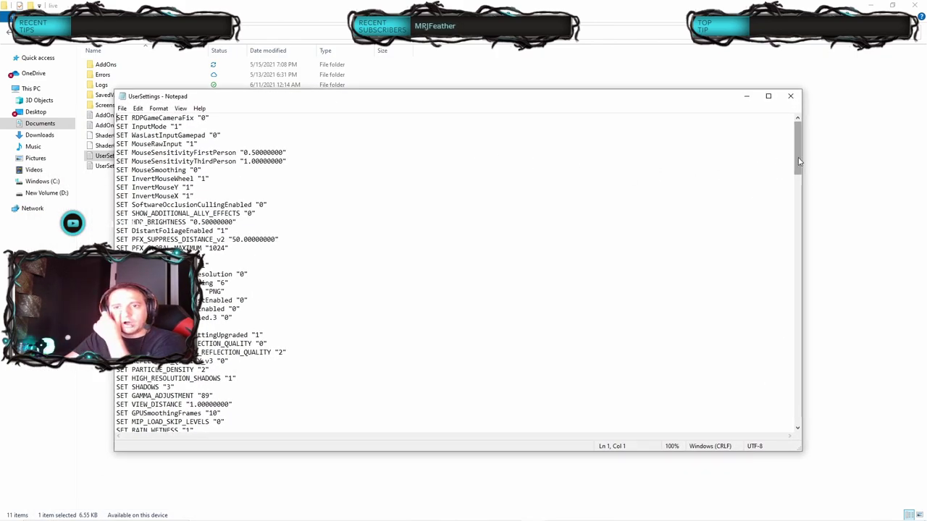
pyautogui.moveTo(799, 161); pyautogui.dragTo(791, 242)
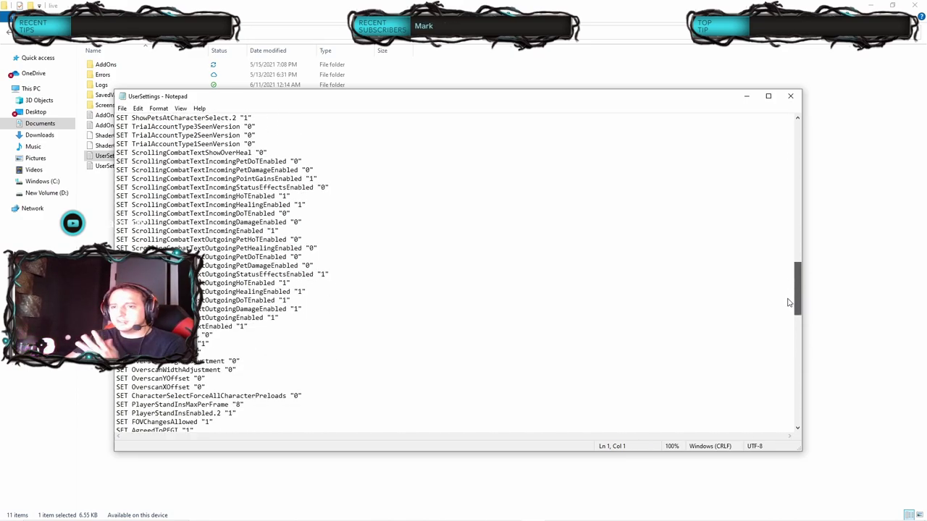
pyautogui.moveTo(791, 243)
pyautogui.mouseDown()
pyautogui.moveTo(795, 233)
pyautogui.moveTo(793, 310)
pyautogui.mouseUp()
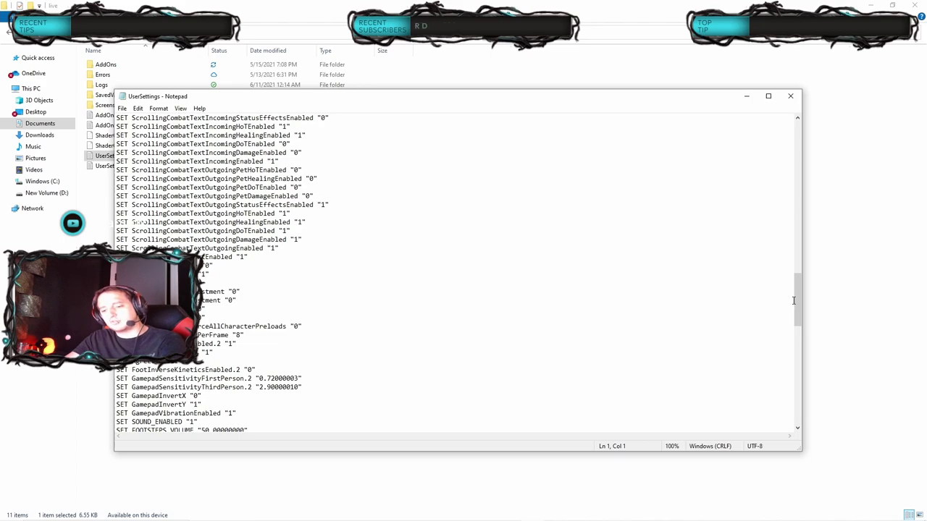
# Search UserSettings for 'gamepad' and find the first match
pyautogui.hotkey('ctrl', 'f')
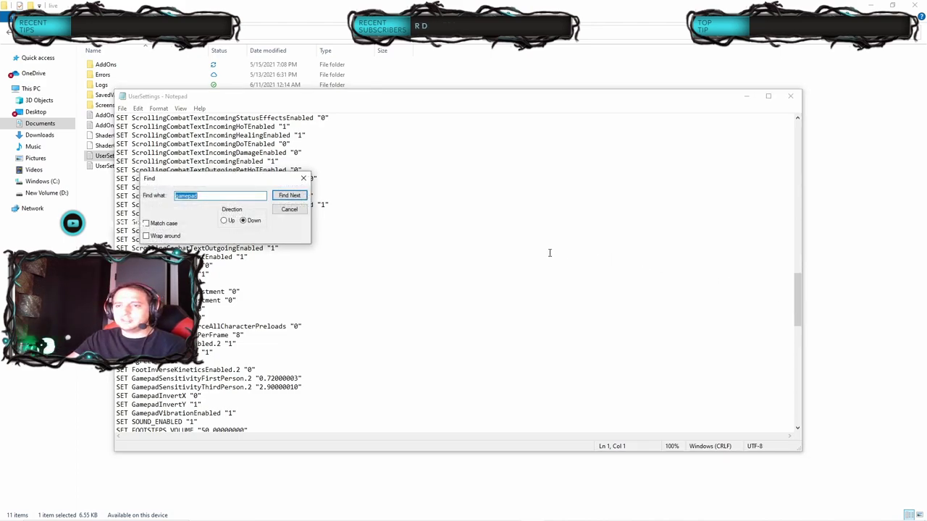
pyautogui.click(209, 194)
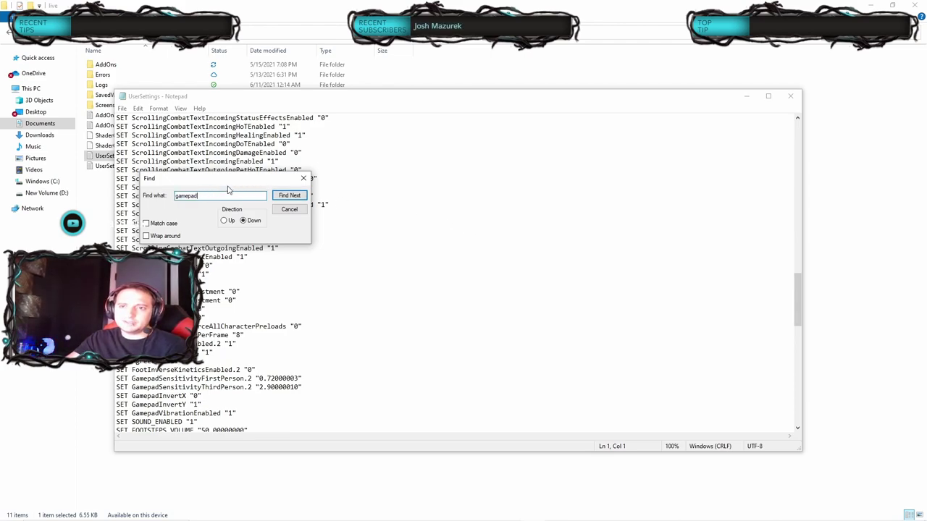
pyautogui.click(302, 196)
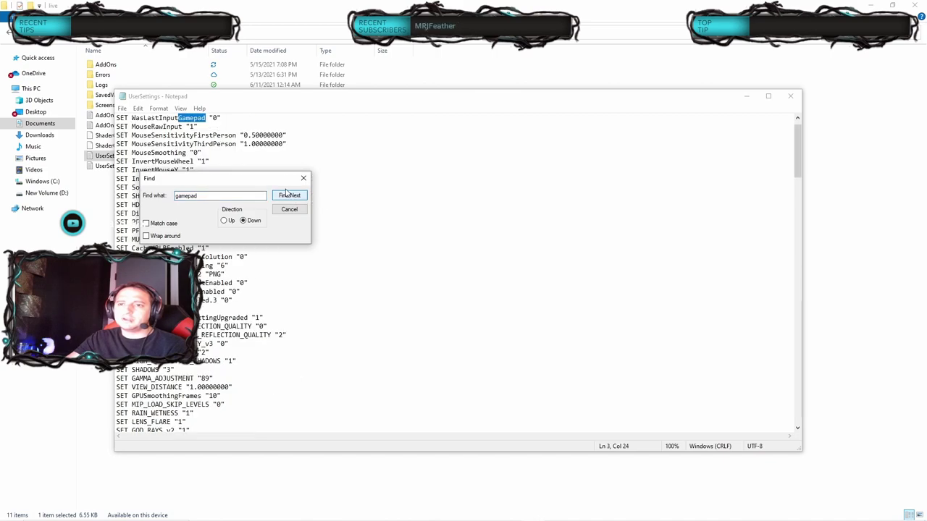
pyautogui.moveTo(257, 179); pyautogui.dragTo(437, 189)
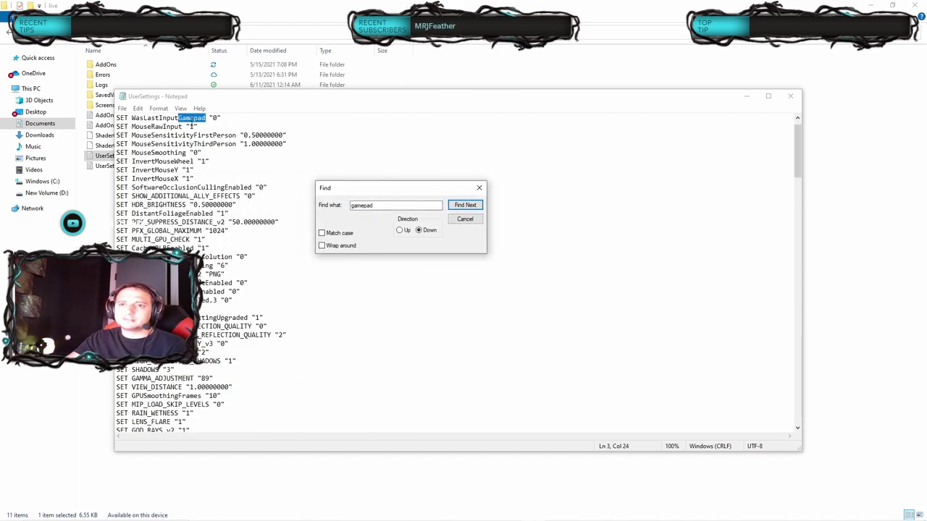
# Step through the matches to the GamepadSensitivityThirdPerson line and place the caret there
pyautogui.press('Return')
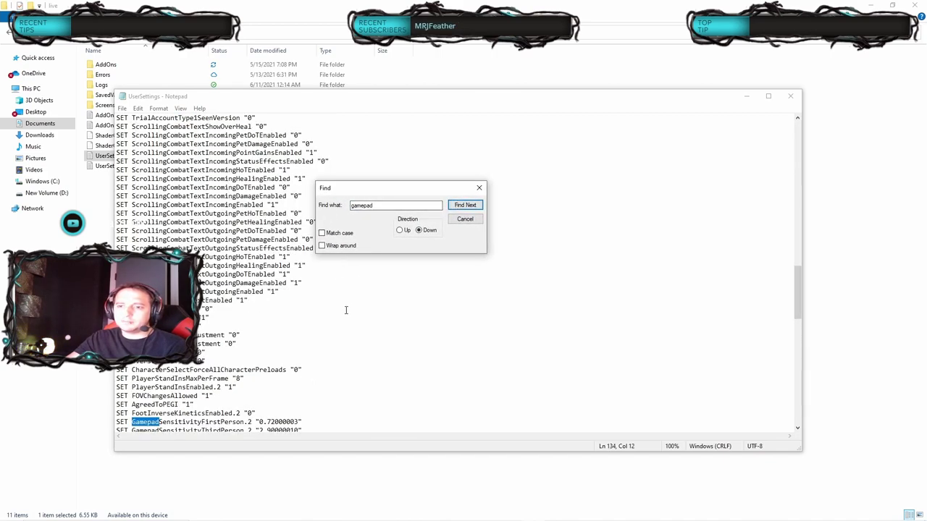
pyautogui.click(458, 205)
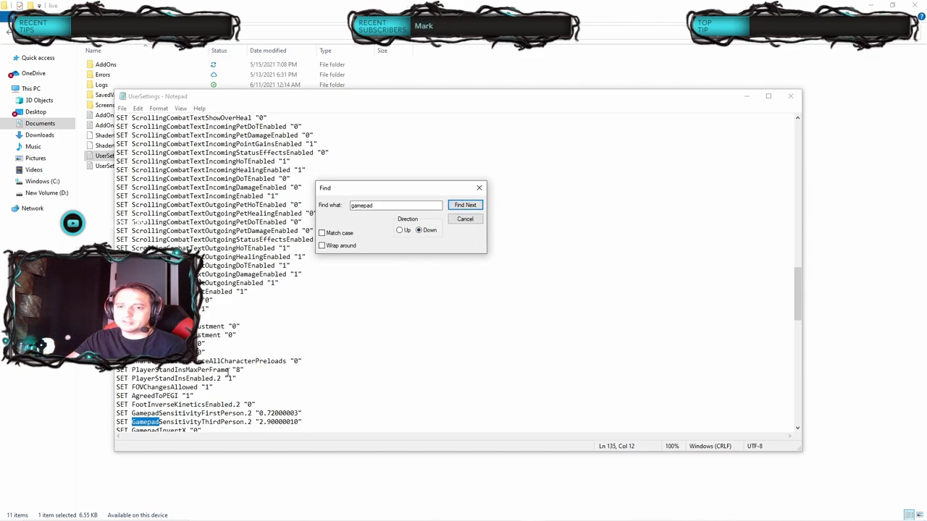
pyautogui.scroll(-2, 175, 410)
pyautogui.scroll(-2, 175, 410)
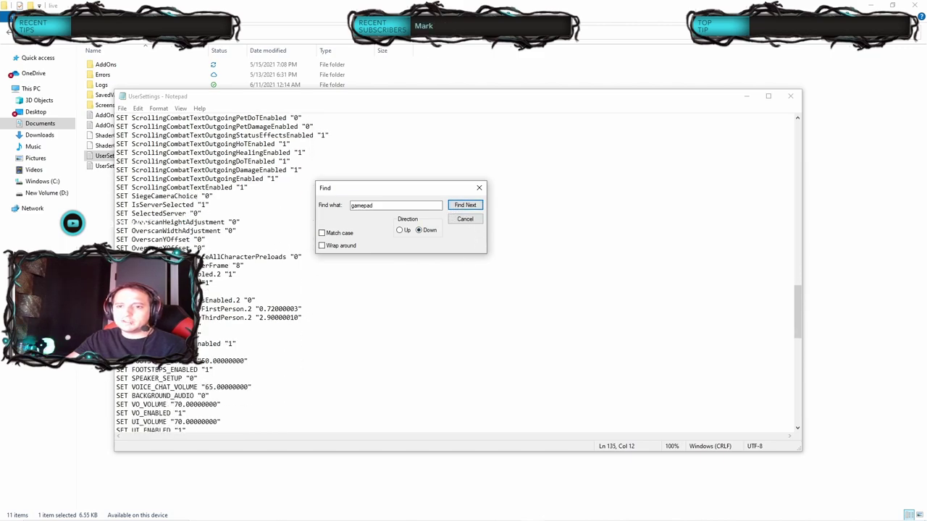
pyautogui.click(143, 223)
# Select the third-person sensitivity value 2.90000010, close Find, and save UserSettings
pyautogui.moveTo(223, 319); pyautogui.dragTo(292, 321)
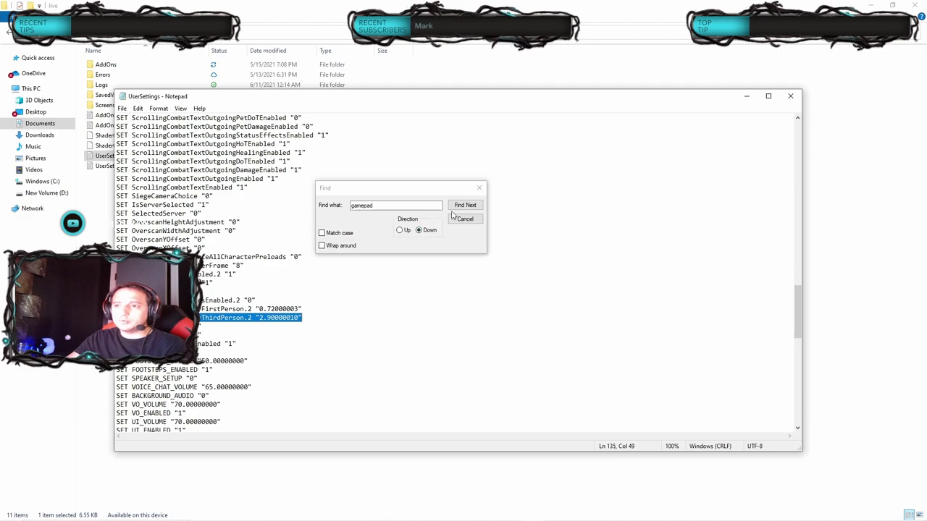
pyautogui.click(479, 187)
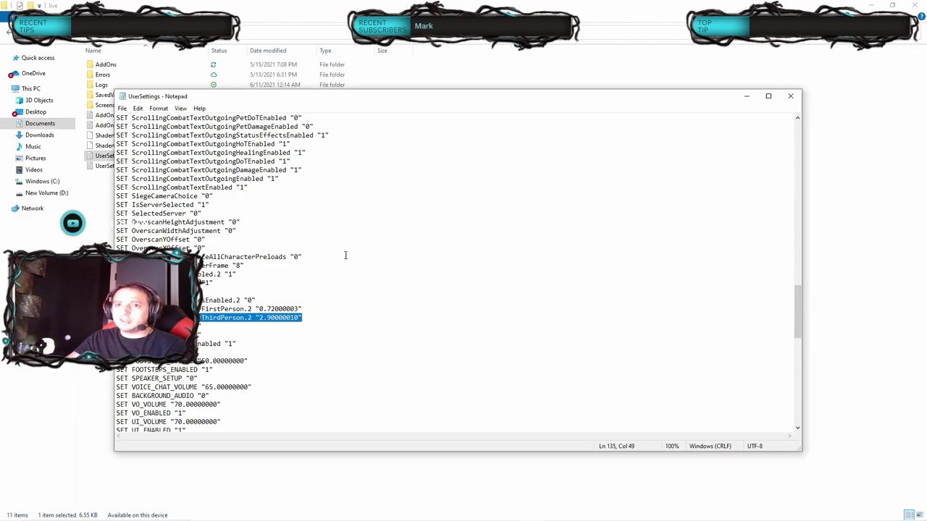
pyautogui.click(121, 109)
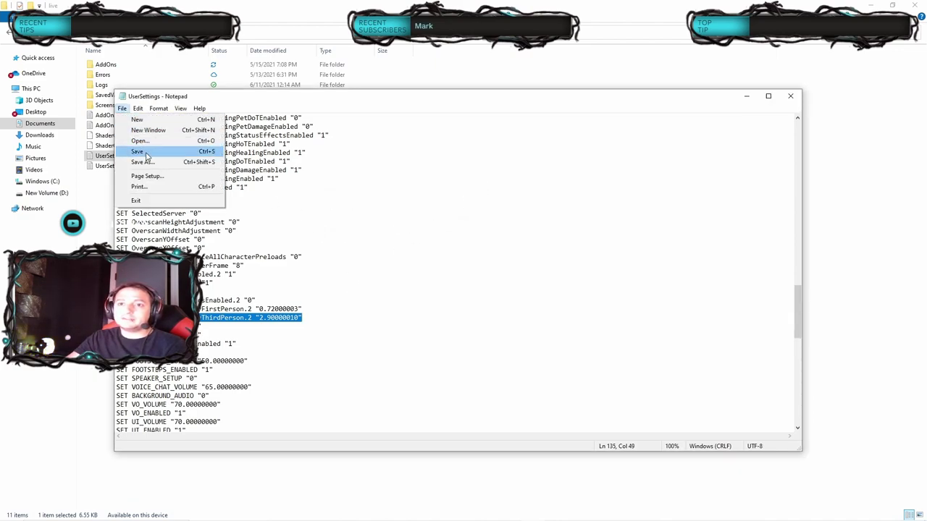
pyautogui.click(351, 220)
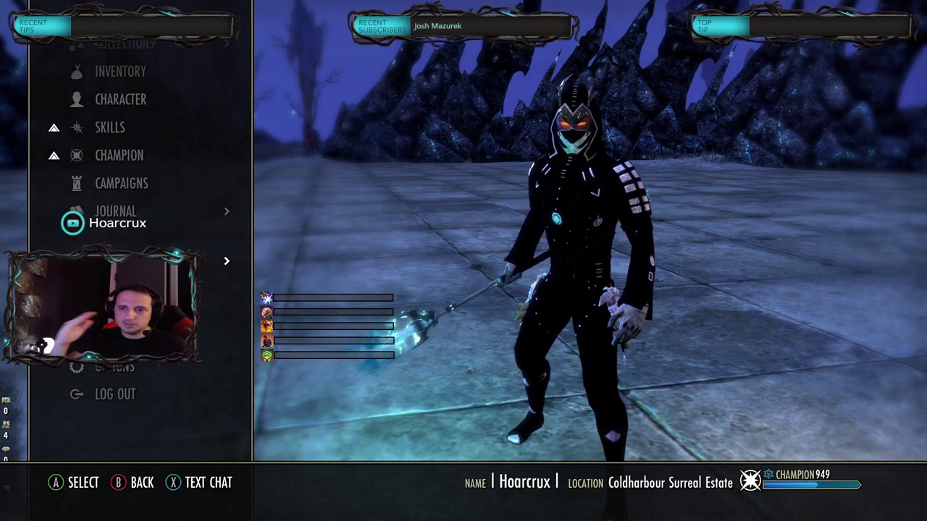
# Dismiss the in-game menu to resume play on the plaza
pyautogui.press('Escape')
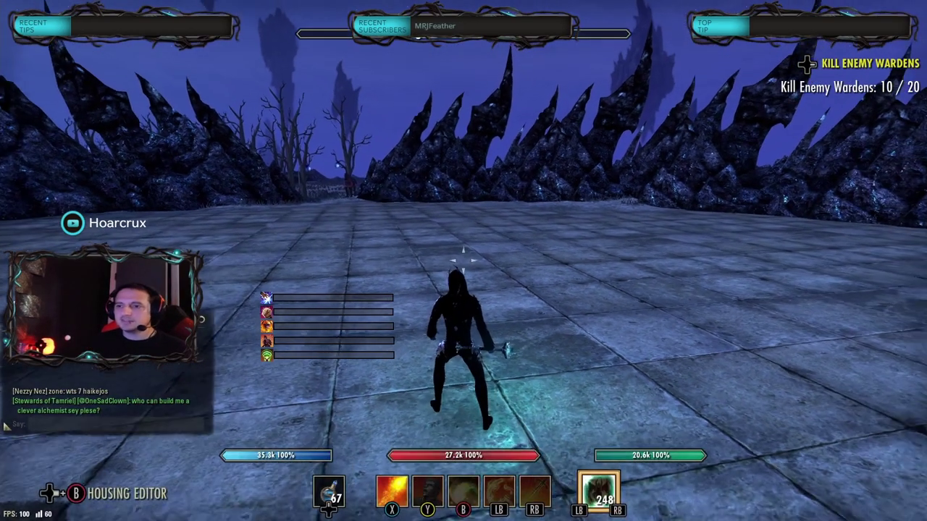